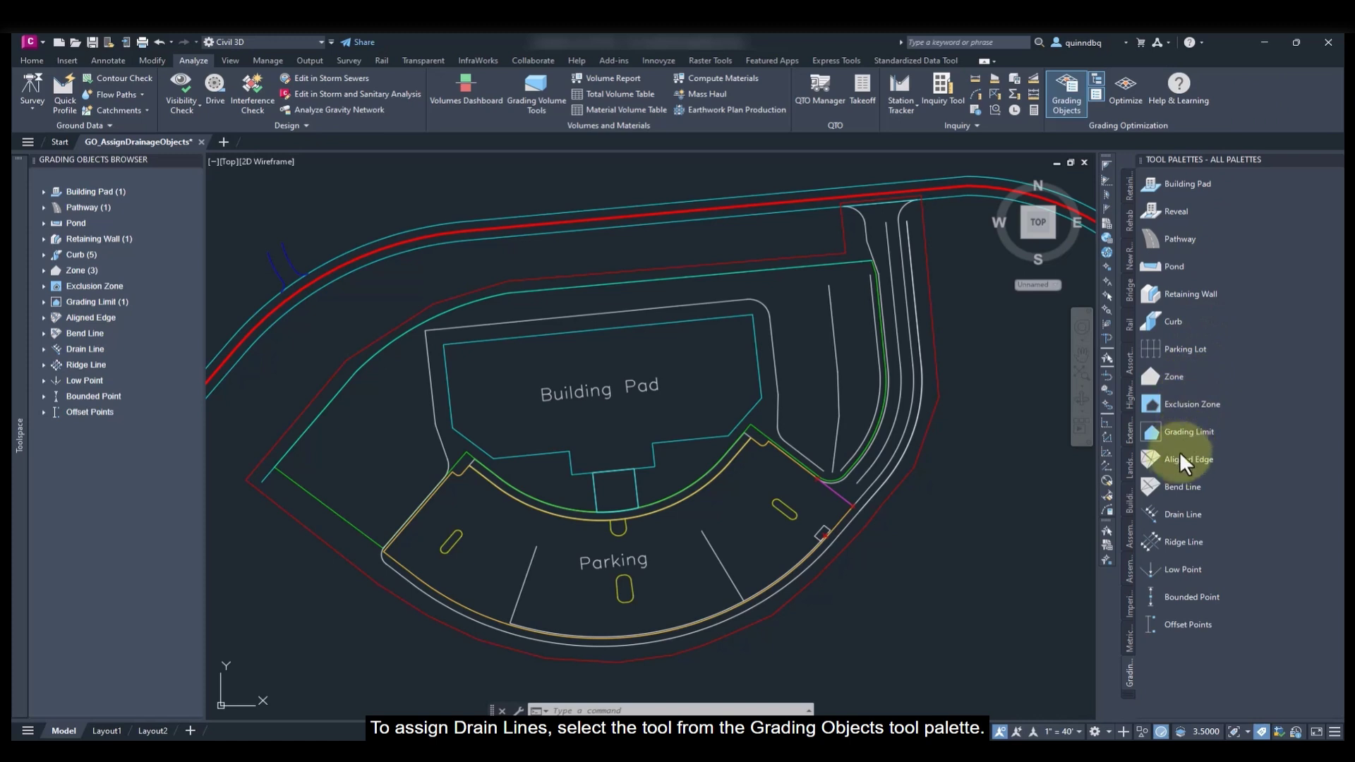
Assign the two lines inside the parking lot, the lines around the building and parking edge, and the driveway line as Drain Lines.
{"action": "left_click", "coordinate": [1175, 514]}
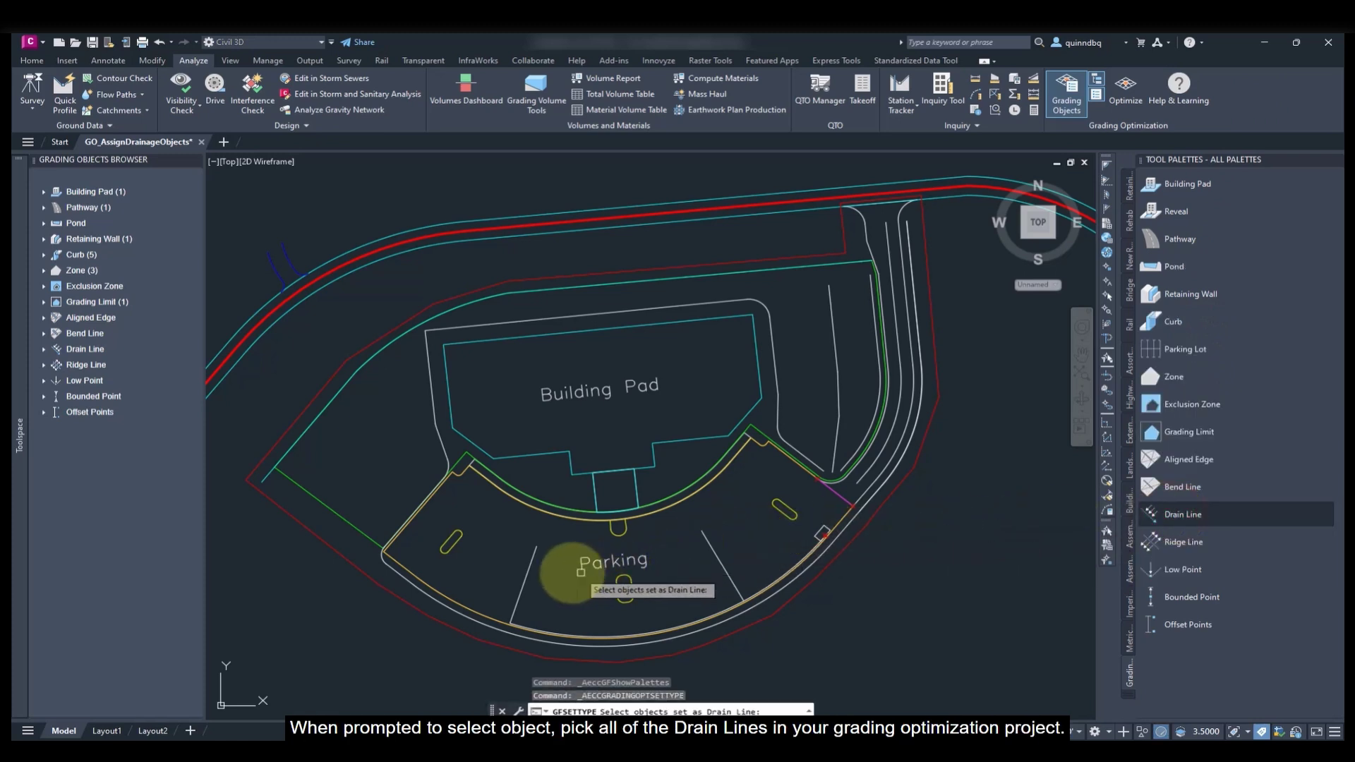
{"action": "left_click", "coordinate": [531, 565]}
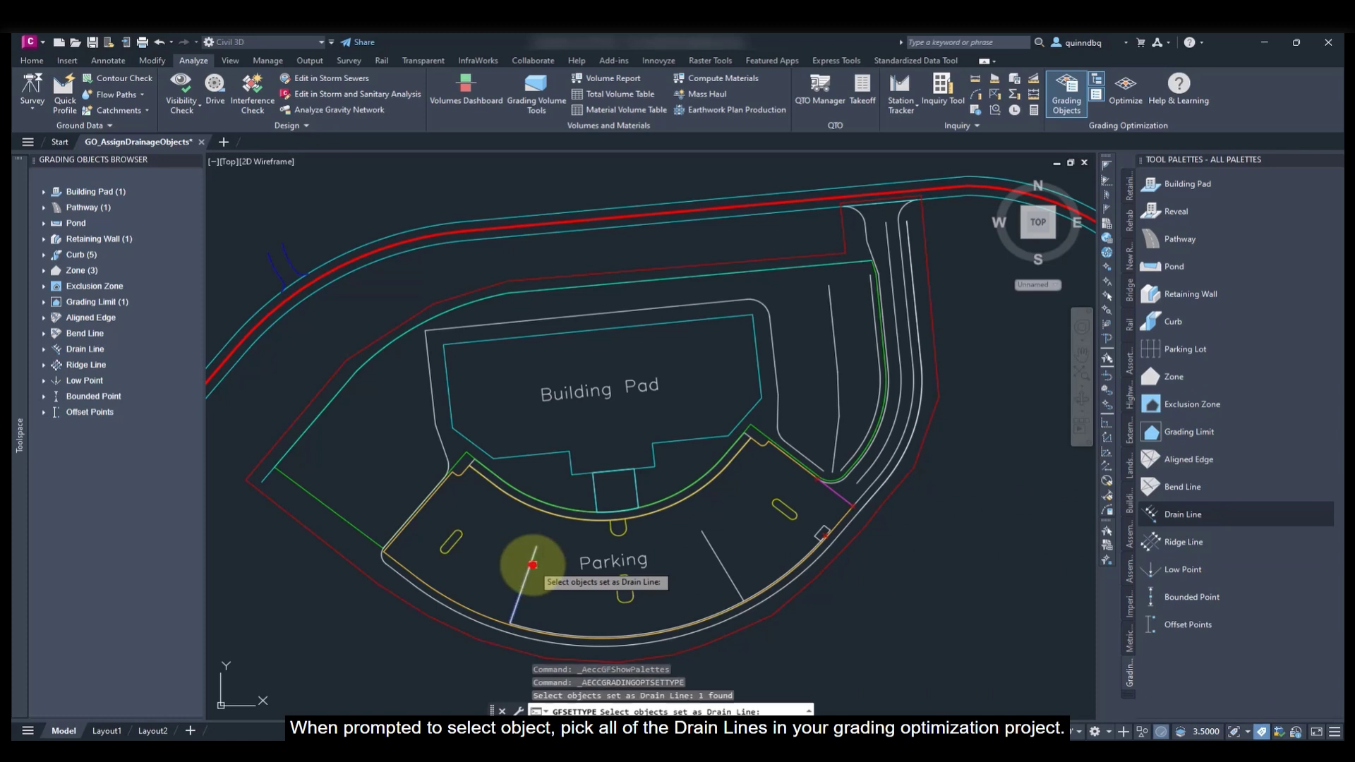
{"action": "left_click", "coordinate": [708, 545]}
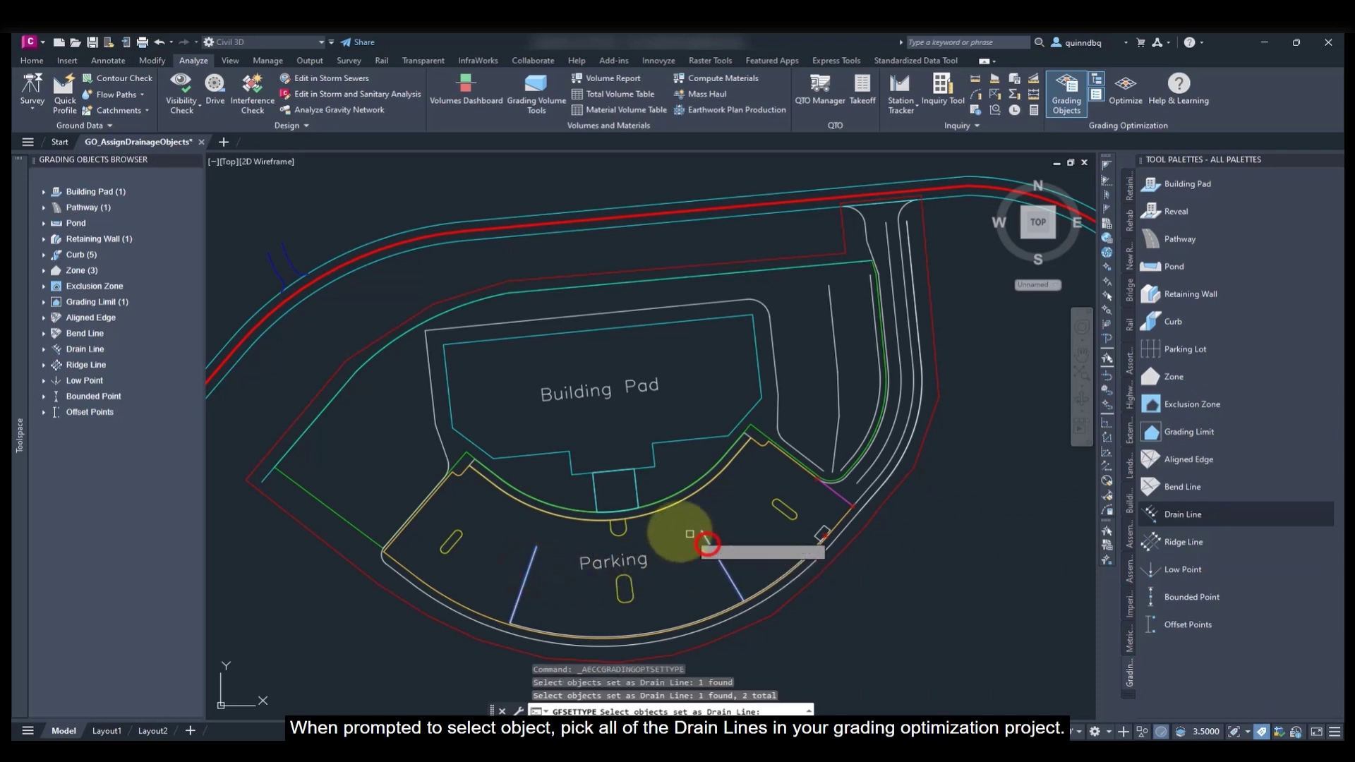
{"action": "left_click", "coordinate": [443, 434]}
{"action": "left_click", "coordinate": [514, 324]}
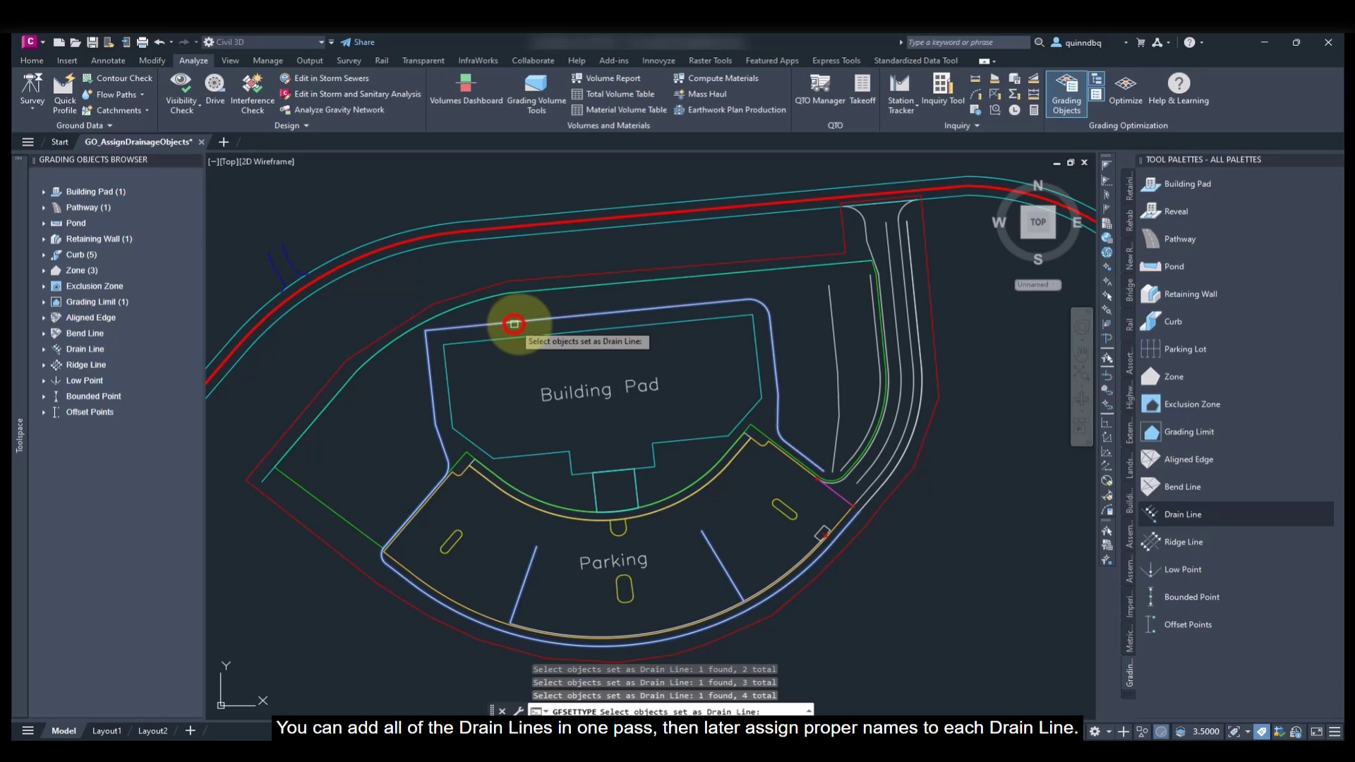
{"action": "left_click", "coordinate": [871, 305]}
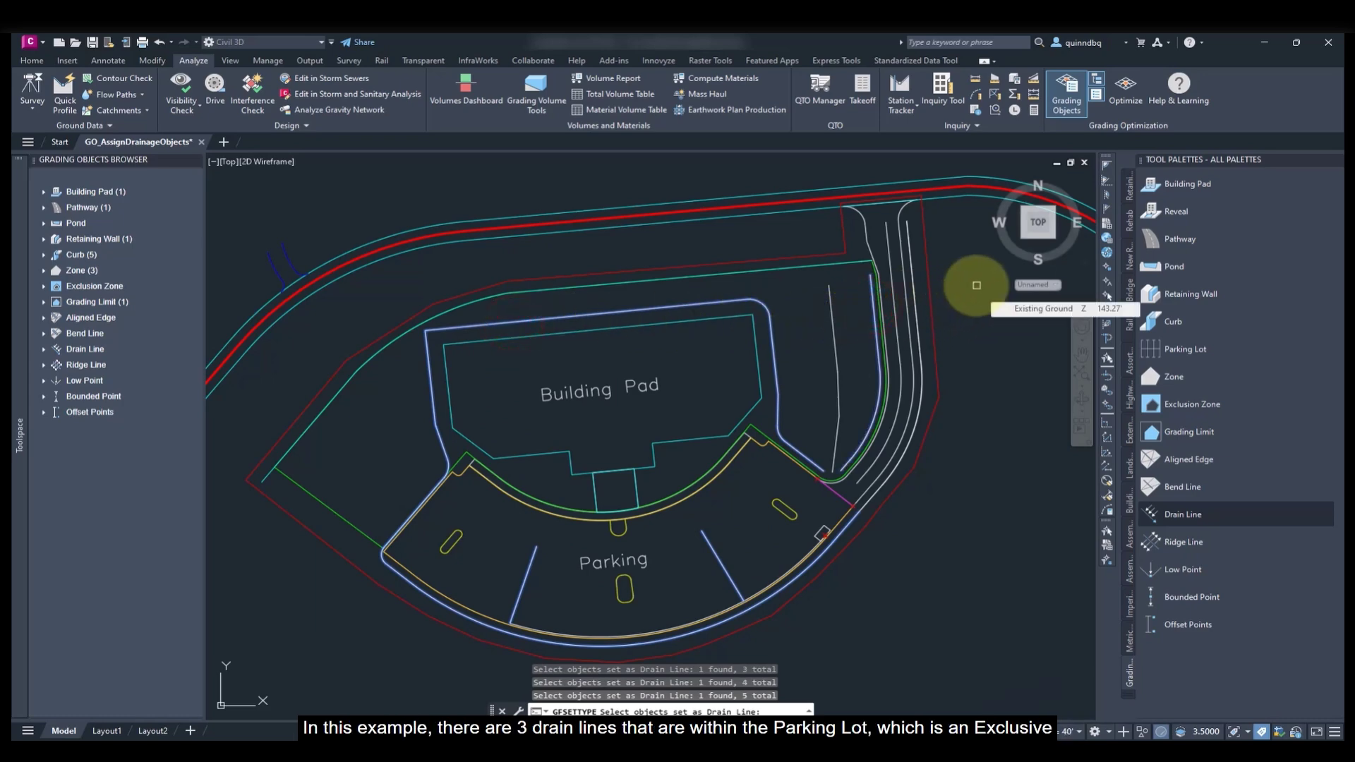
{"action": "key", "text": "Return"}
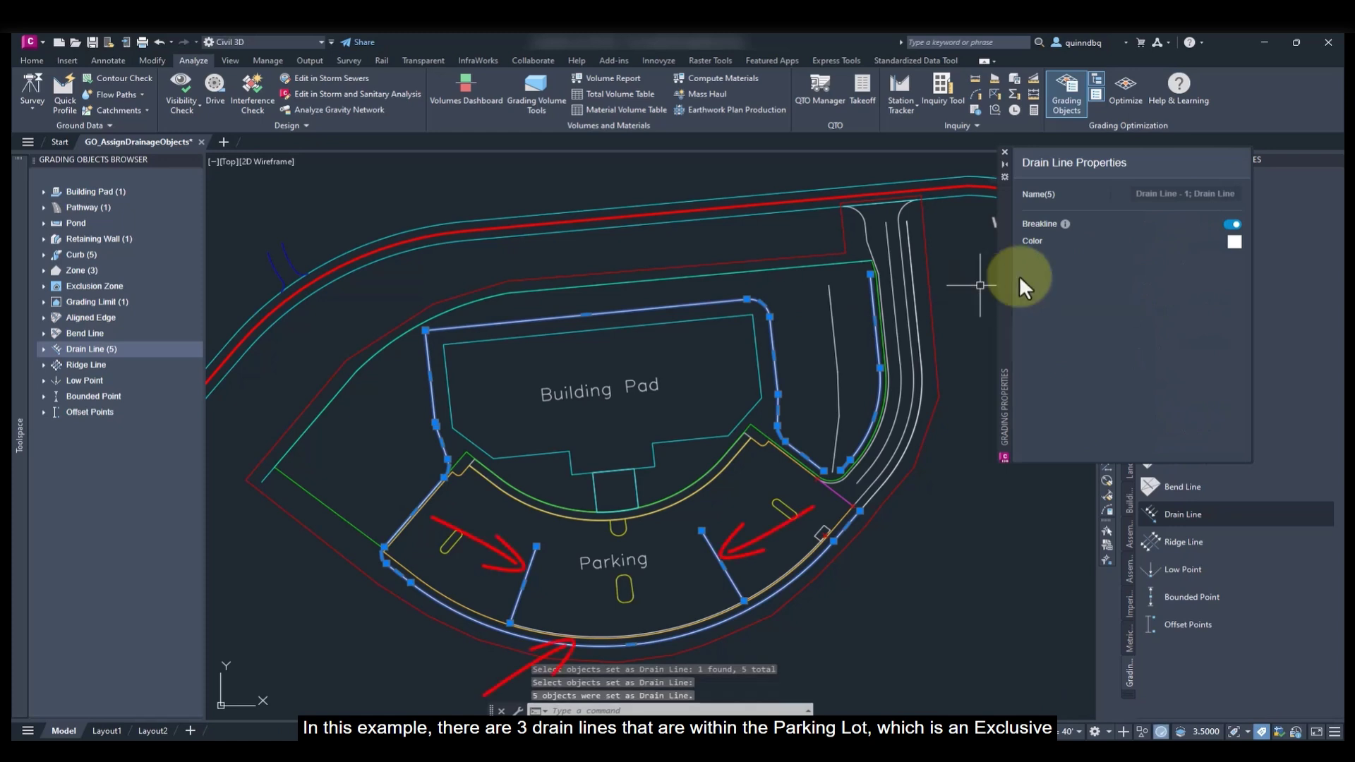
Set the color of all five new drain lines to blue (index color 5) and clear the selection.
{"action": "left_click", "coordinate": [1229, 237]}
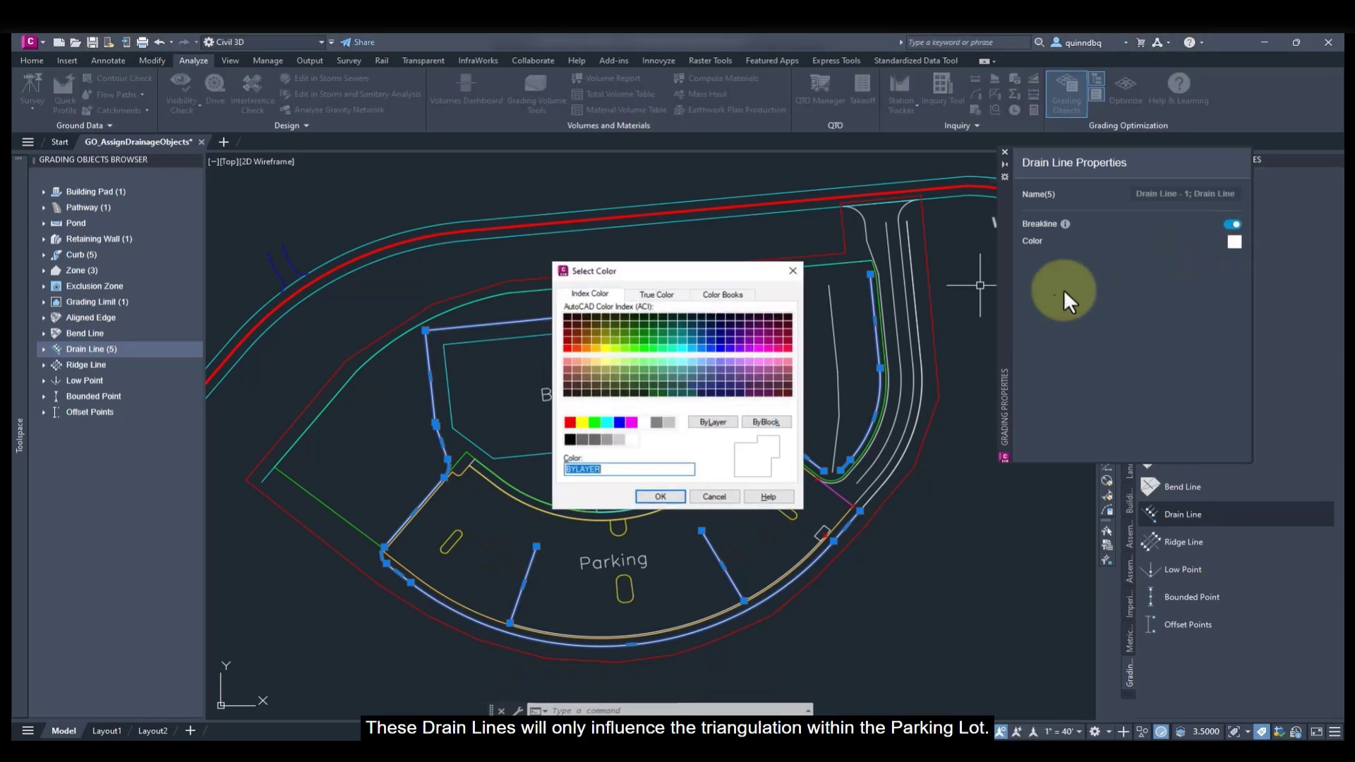
{"action": "left_click", "coordinate": [621, 422]}
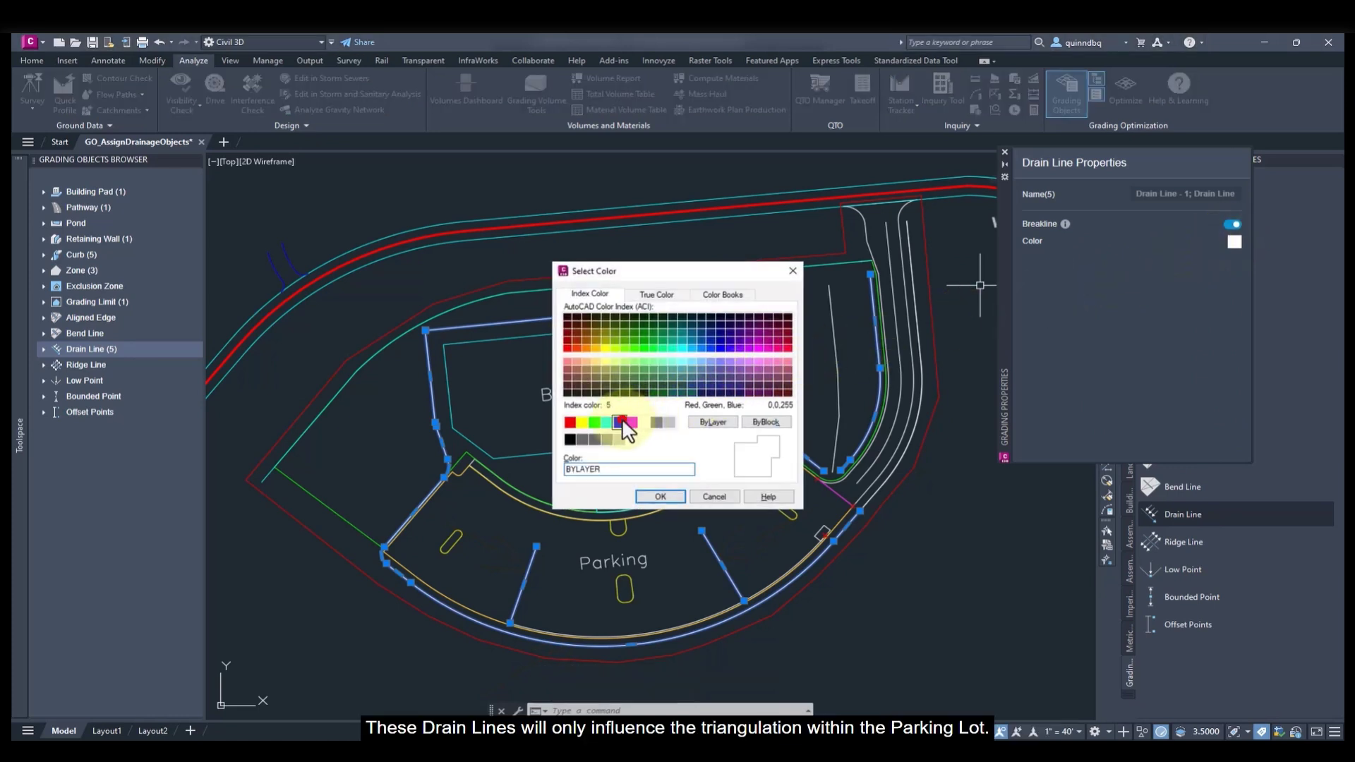
{"action": "left_click", "coordinate": [660, 495]}
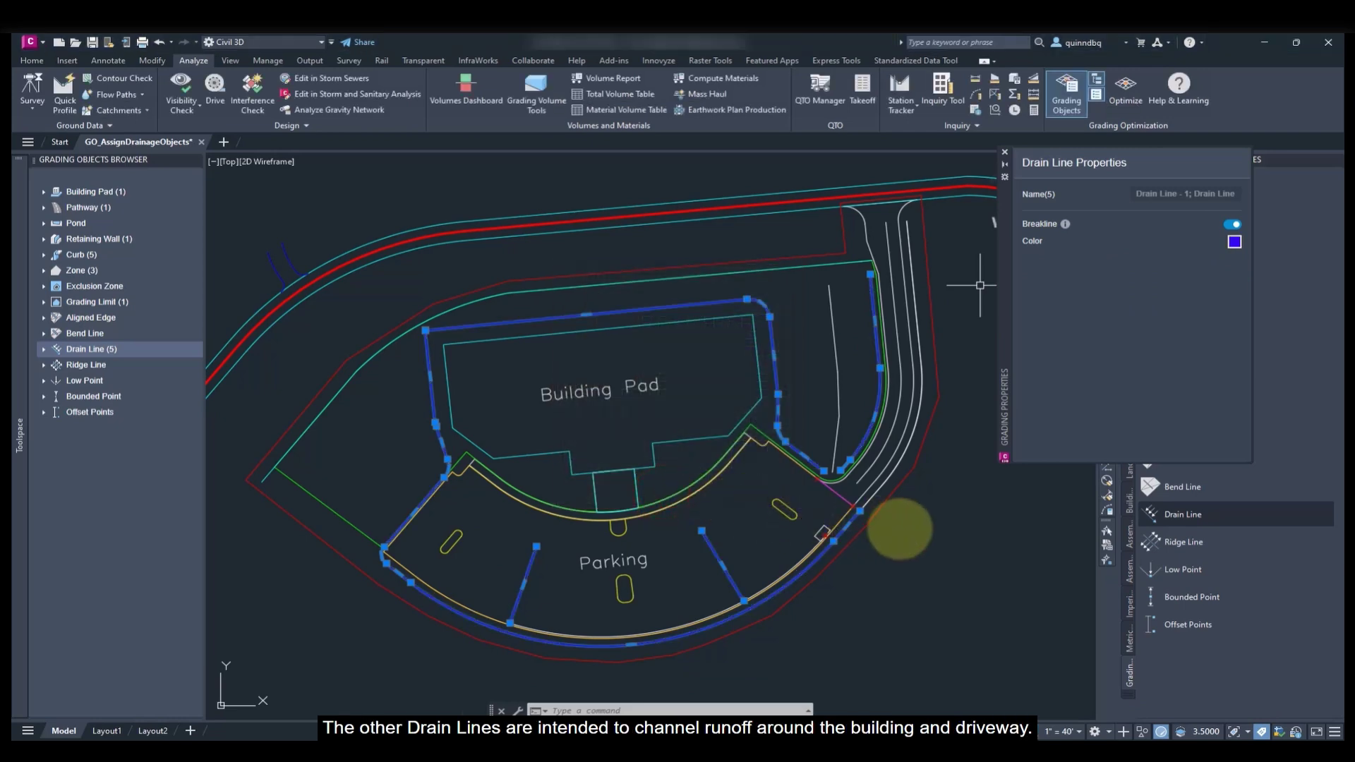
{"action": "key", "text": "Escape"}
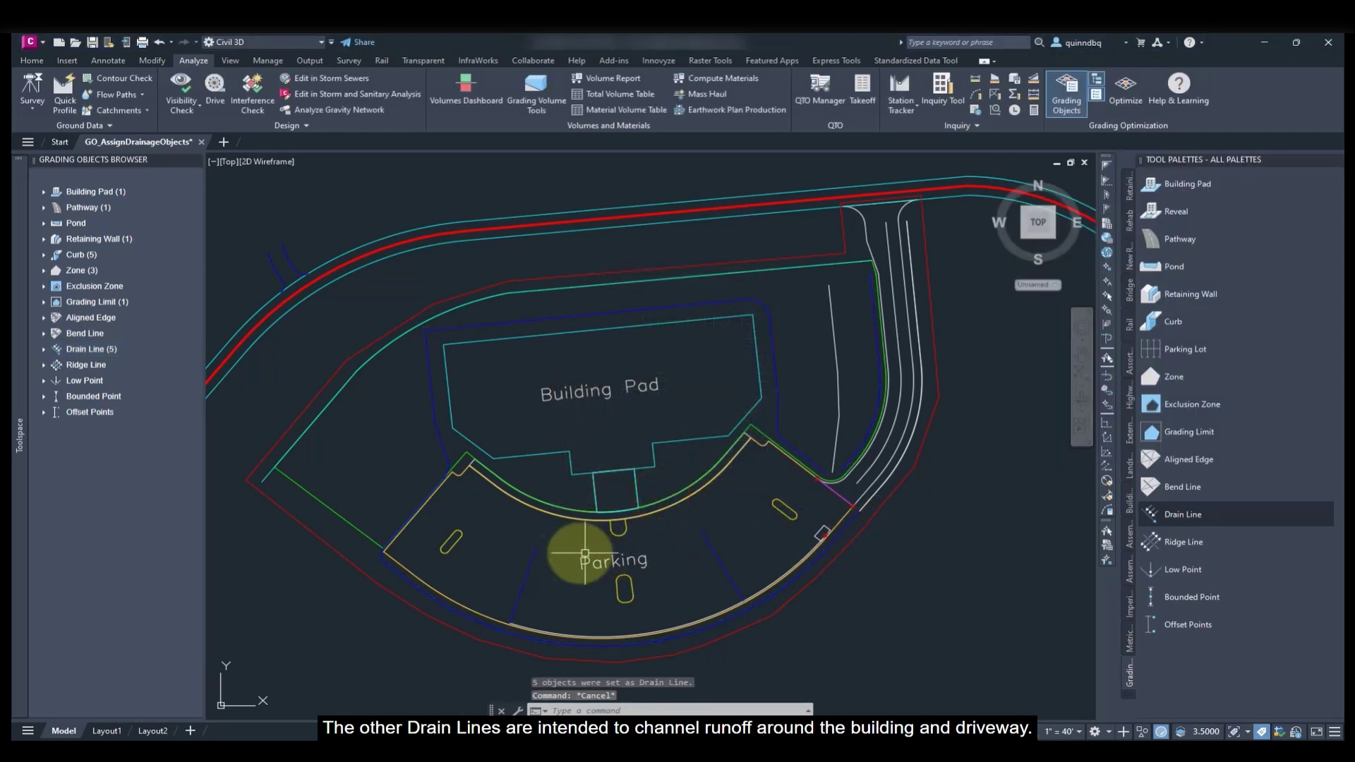
{"action": "key", "text": "Escape"}
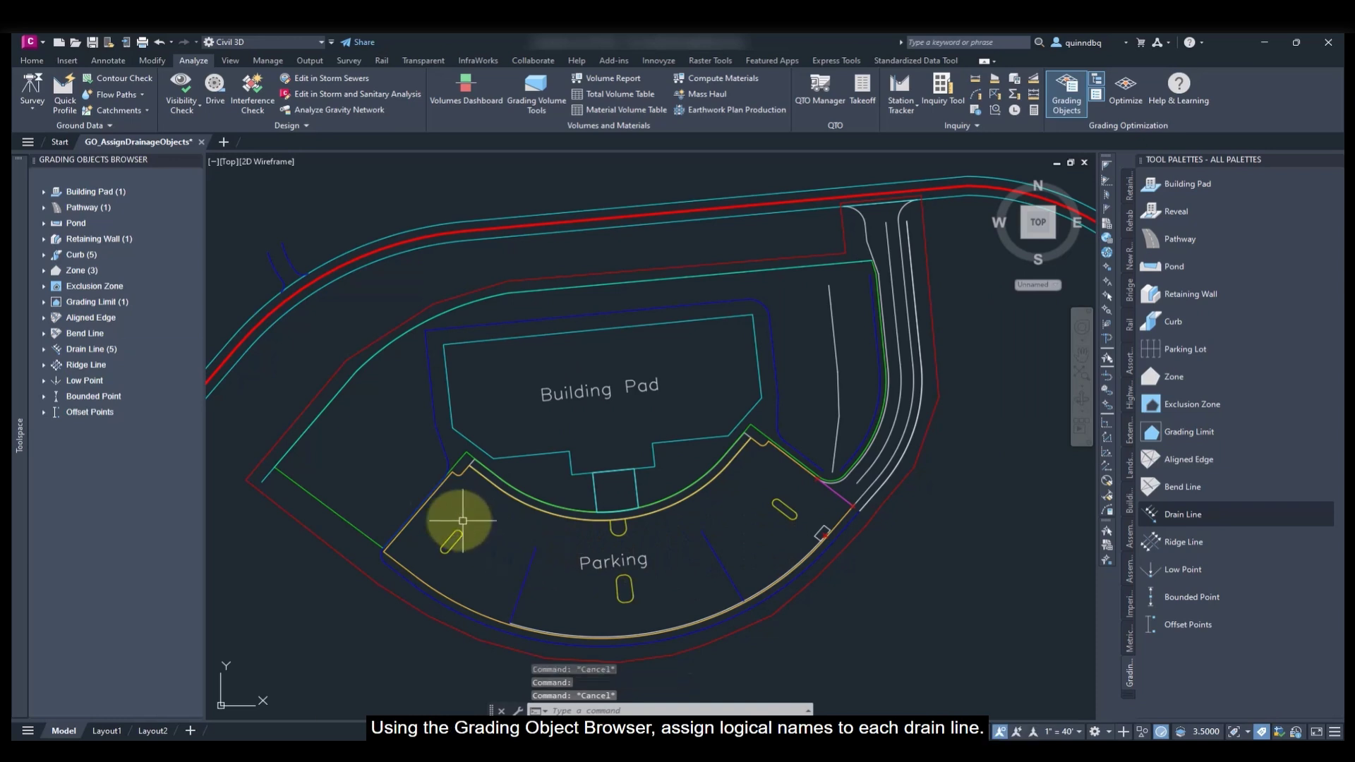
Rename the drain line in the western part of the parking lot as Parking West.
{"action": "left_click", "coordinate": [44, 350]}
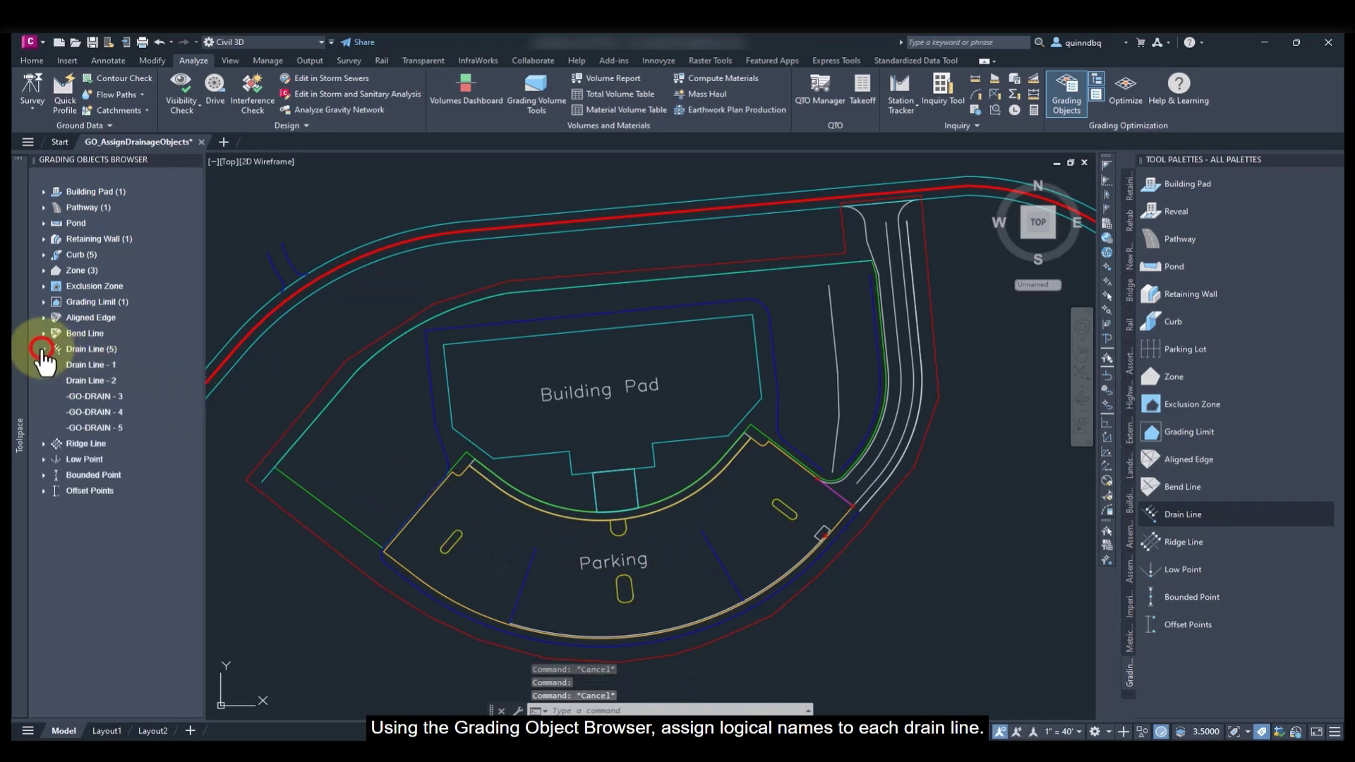
{"action": "left_click", "coordinate": [70, 363]}
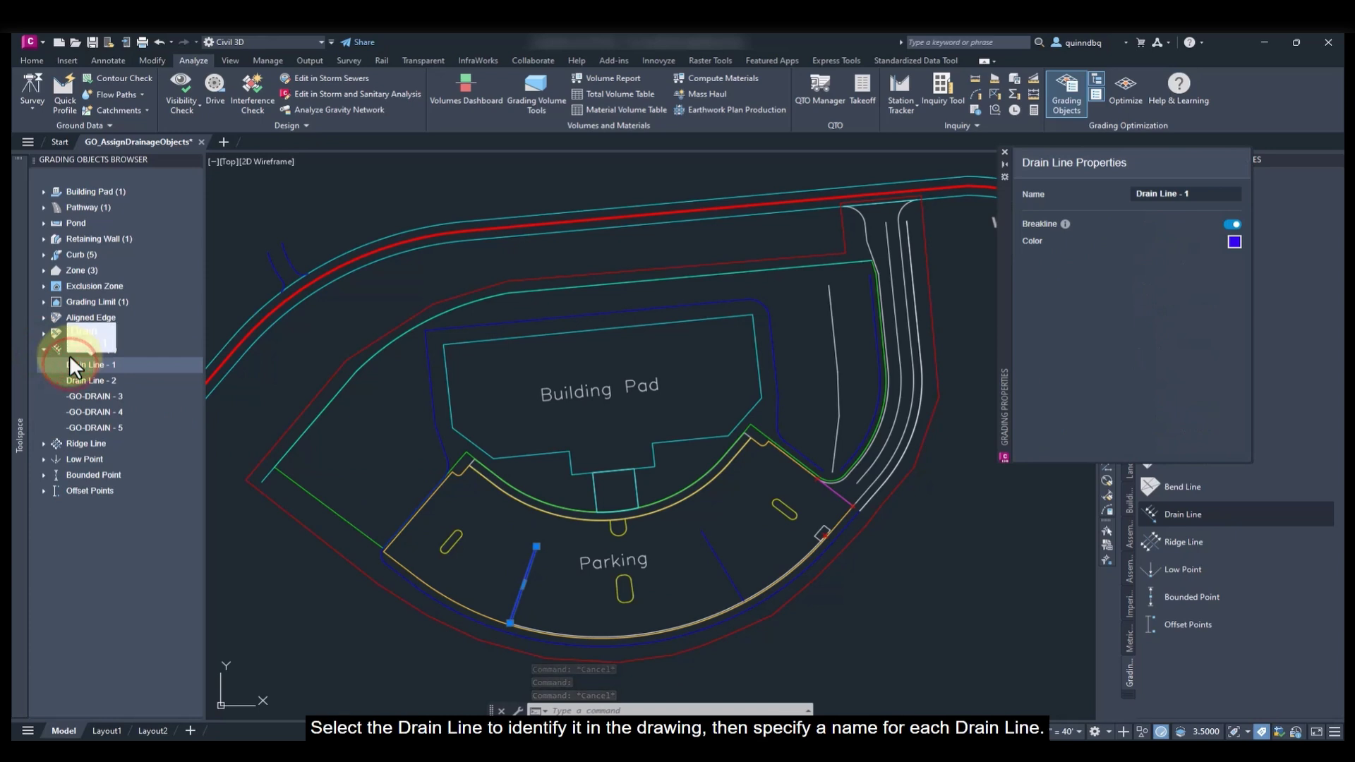
{"action": "left_click", "coordinate": [1210, 192]}
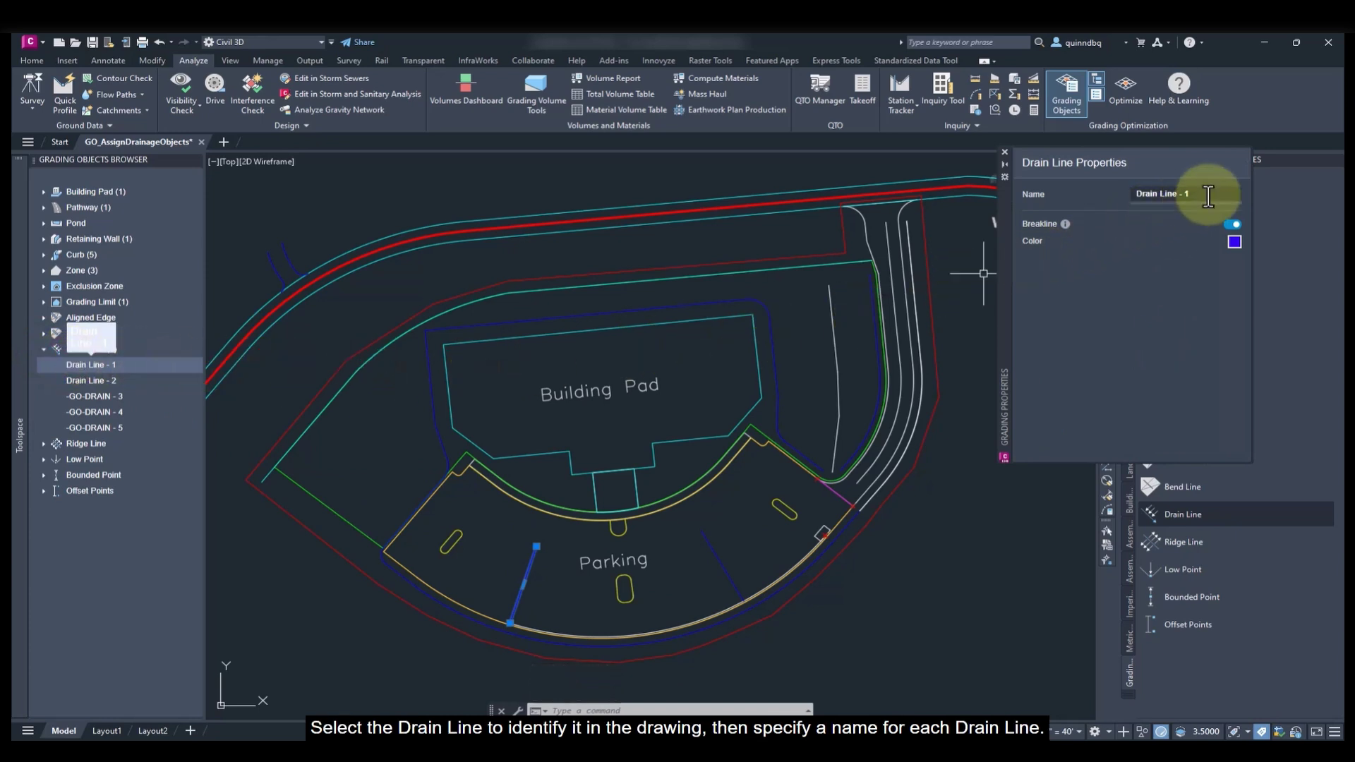
{"action": "type", "text": "Parking West"}
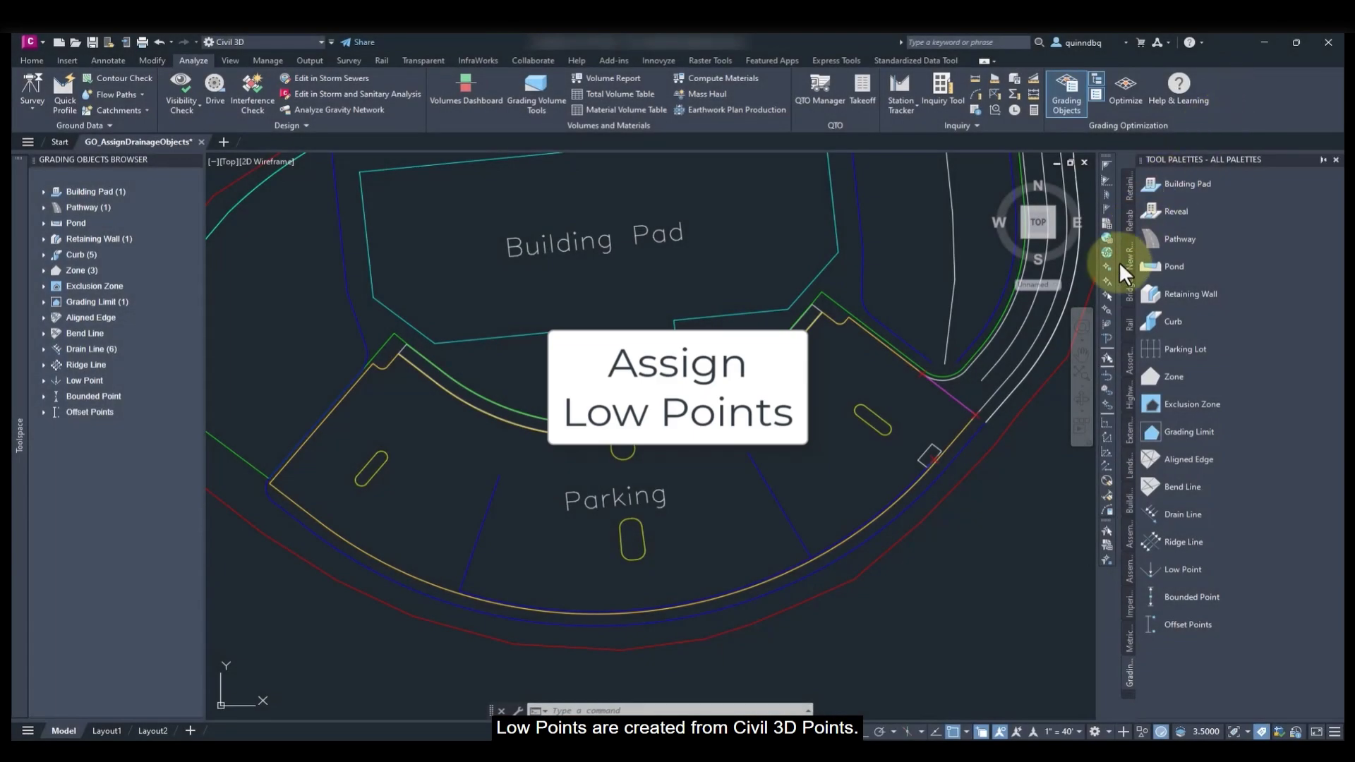
Assign the Civil 3D point at the small rectangle on the parking lot's outer curb as a Low Point.
{"action": "scroll", "coordinate": [964, 446], "scroll_direction": "up", "scroll_amount": 5}
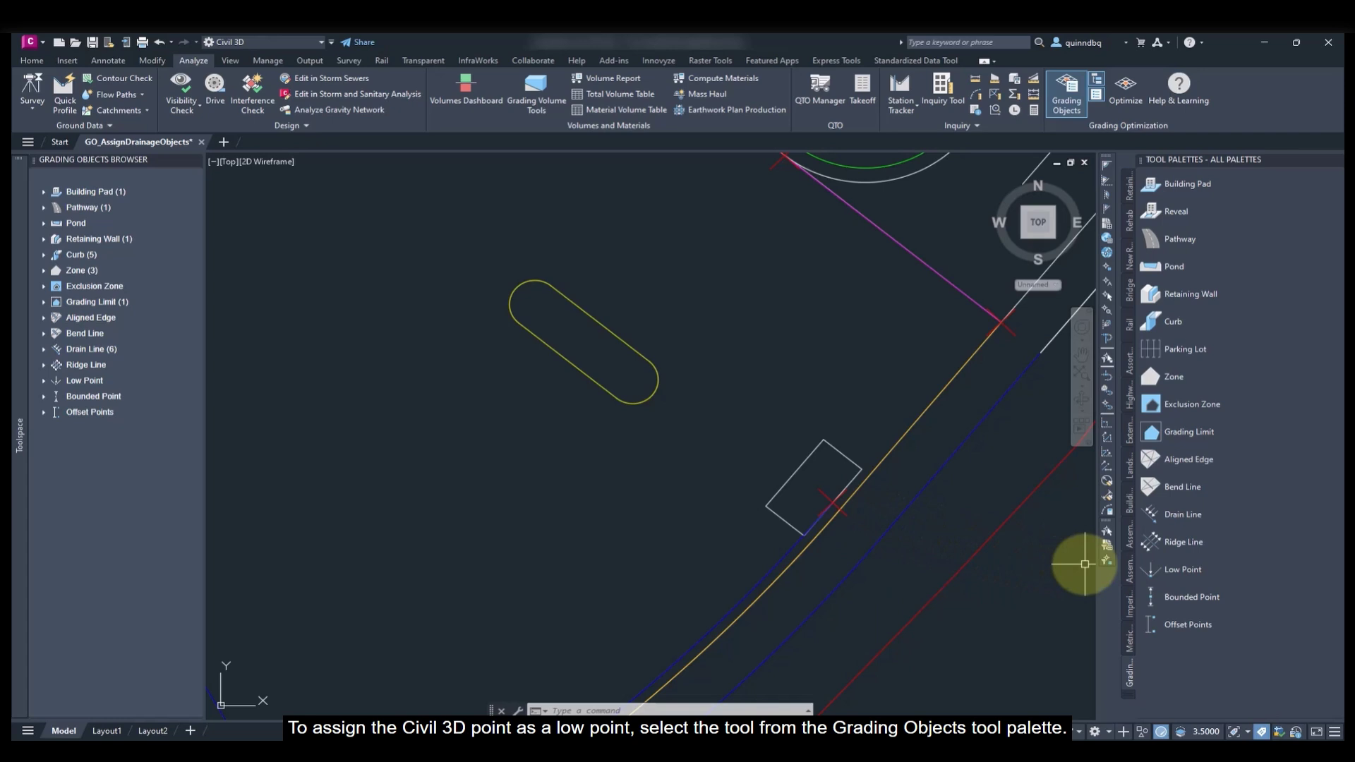
{"action": "left_click", "coordinate": [1174, 569]}
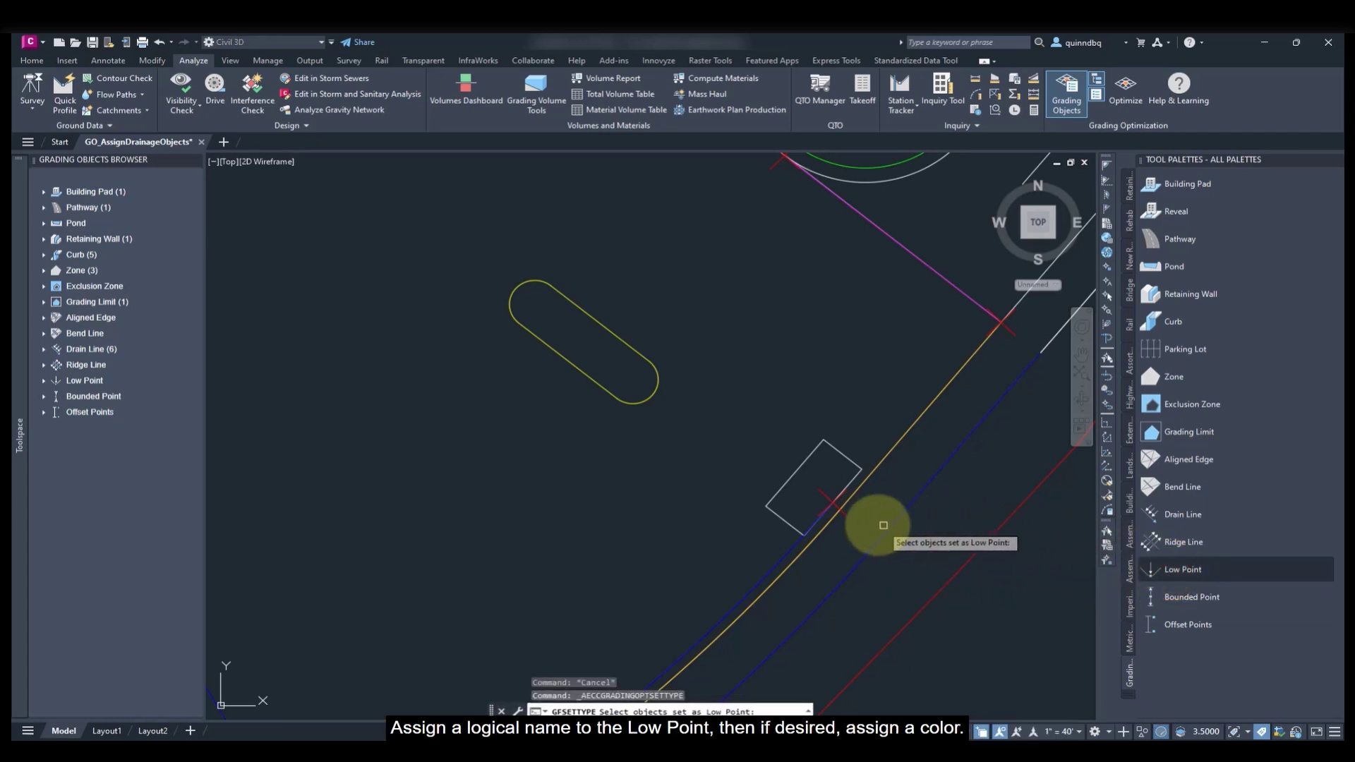
{"action": "left_click", "coordinate": [843, 514]}
{"action": "key", "text": "Return"}
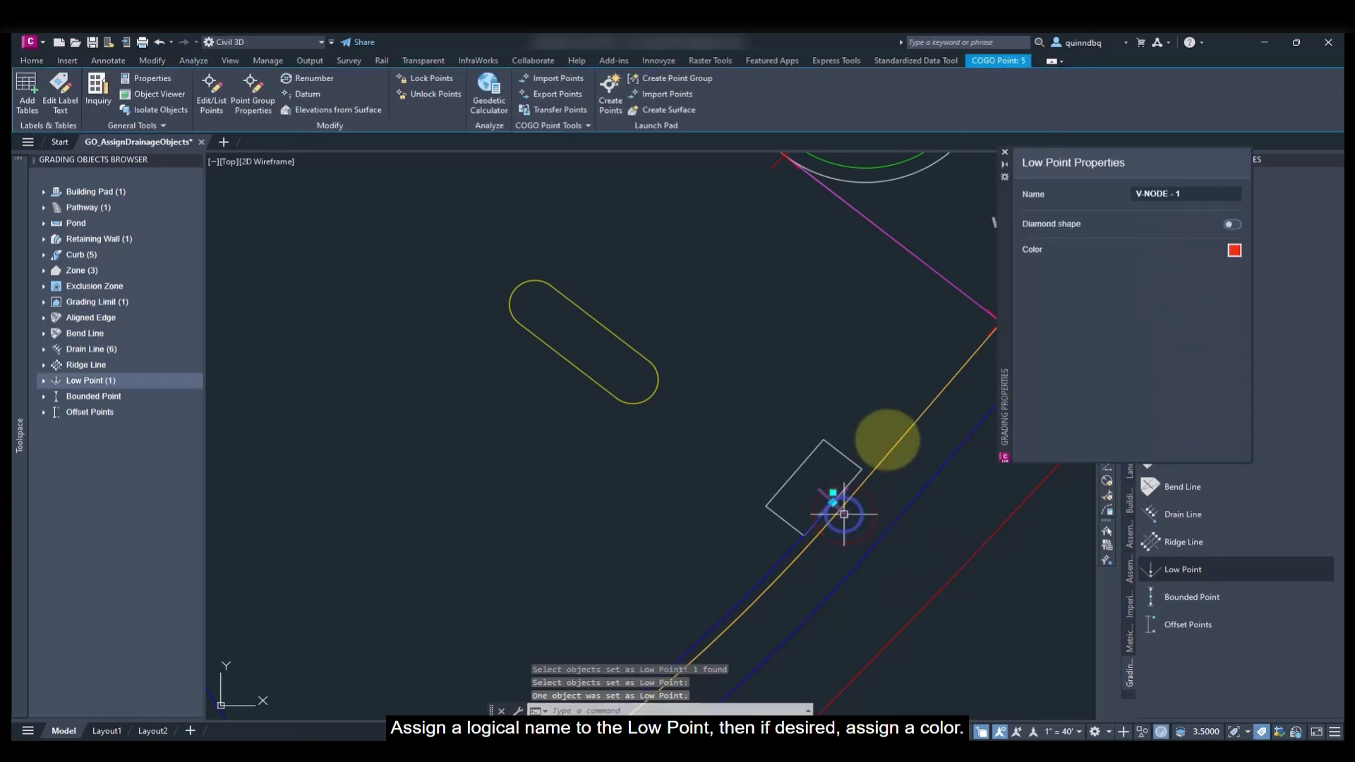
Name the new low point Parking Catchment, close its properties and clear the selection.
{"action": "left_click", "coordinate": [1198, 193]}
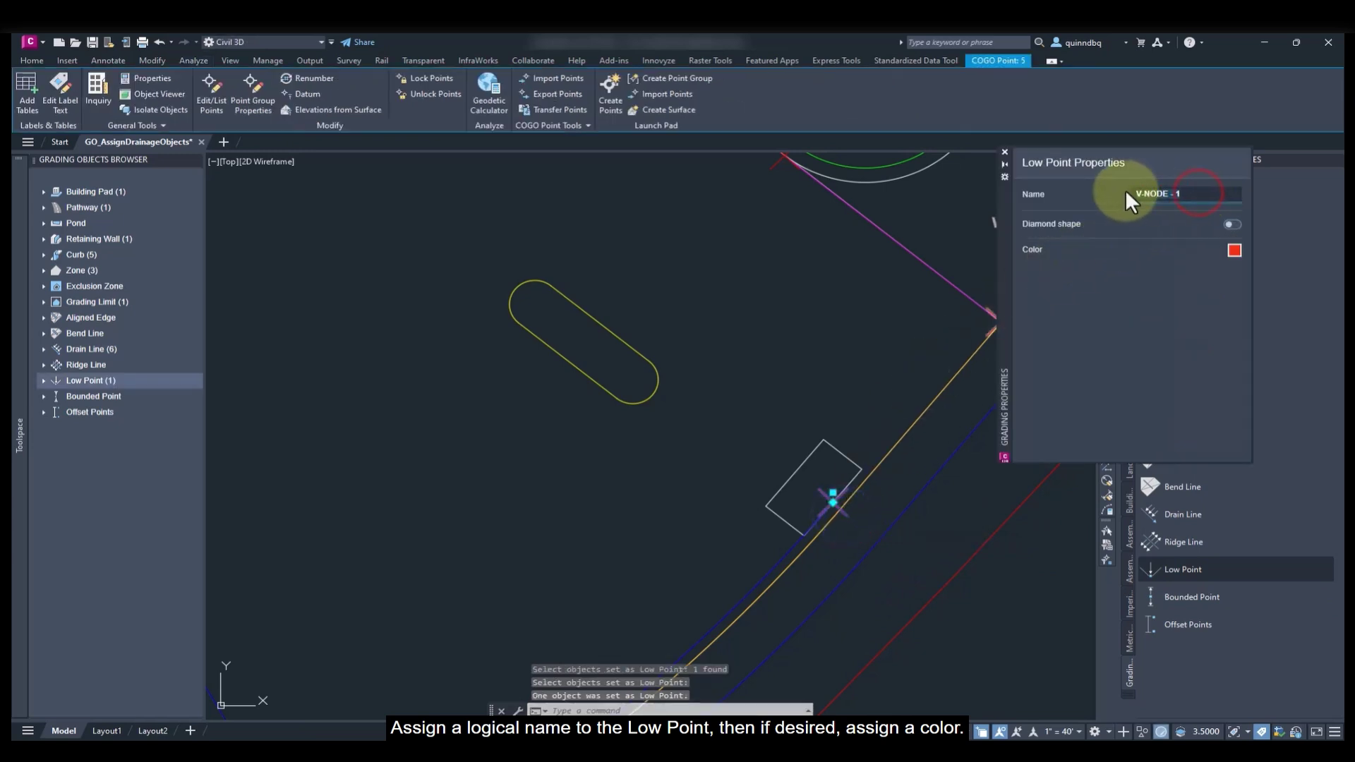
{"action": "type", "text": "Parking Catchment"}
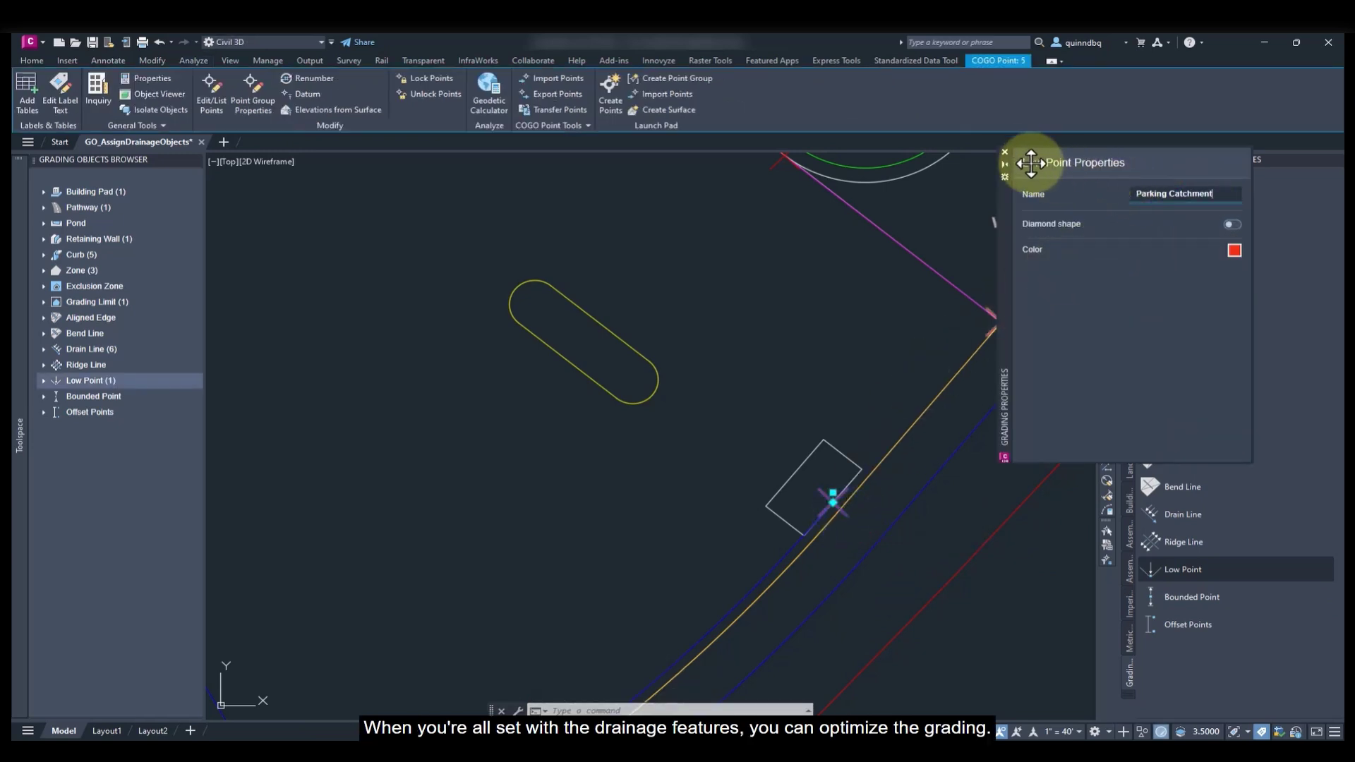
{"action": "left_click", "coordinate": [1006, 152]}
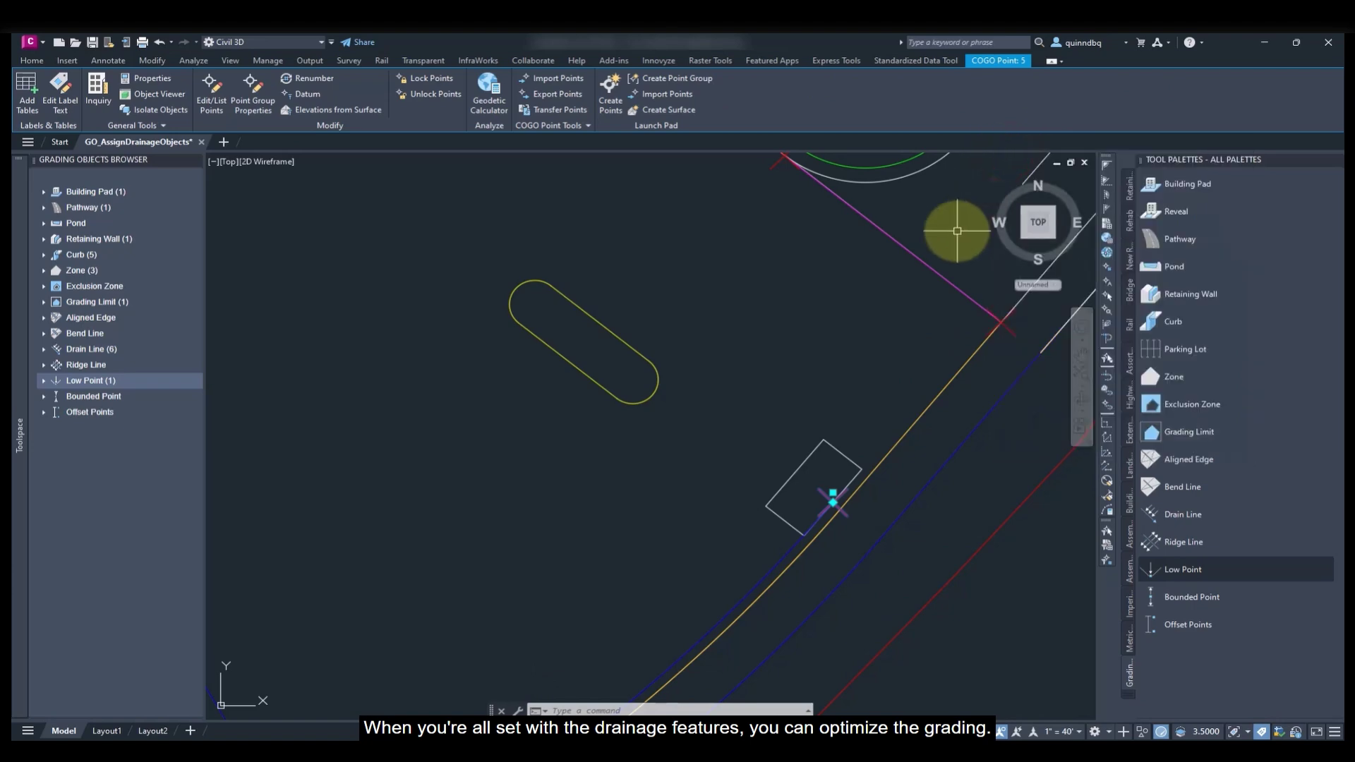
{"action": "key", "text": "Escape"}
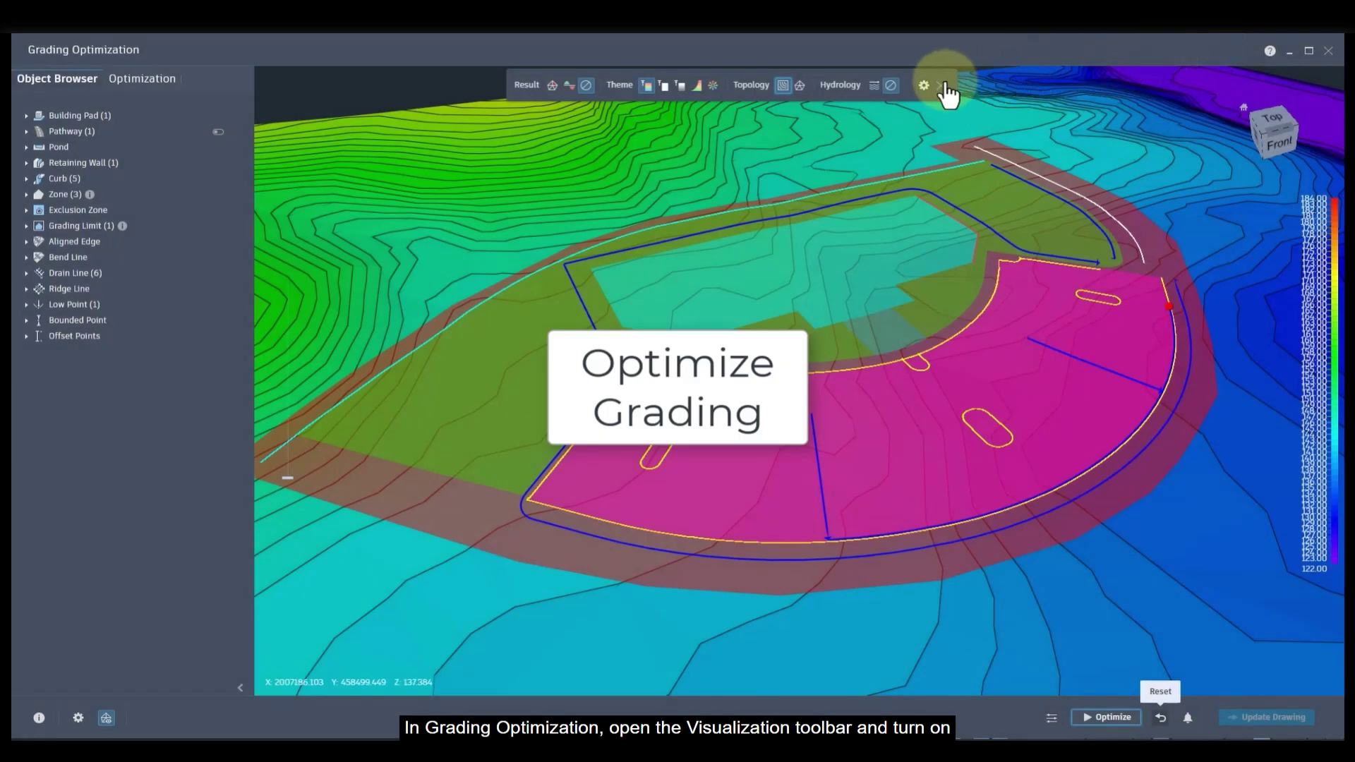
In Grading Optimization, turn on the hydrology direction vectors and start the optimization.
{"action": "left_click", "coordinate": [876, 86]}
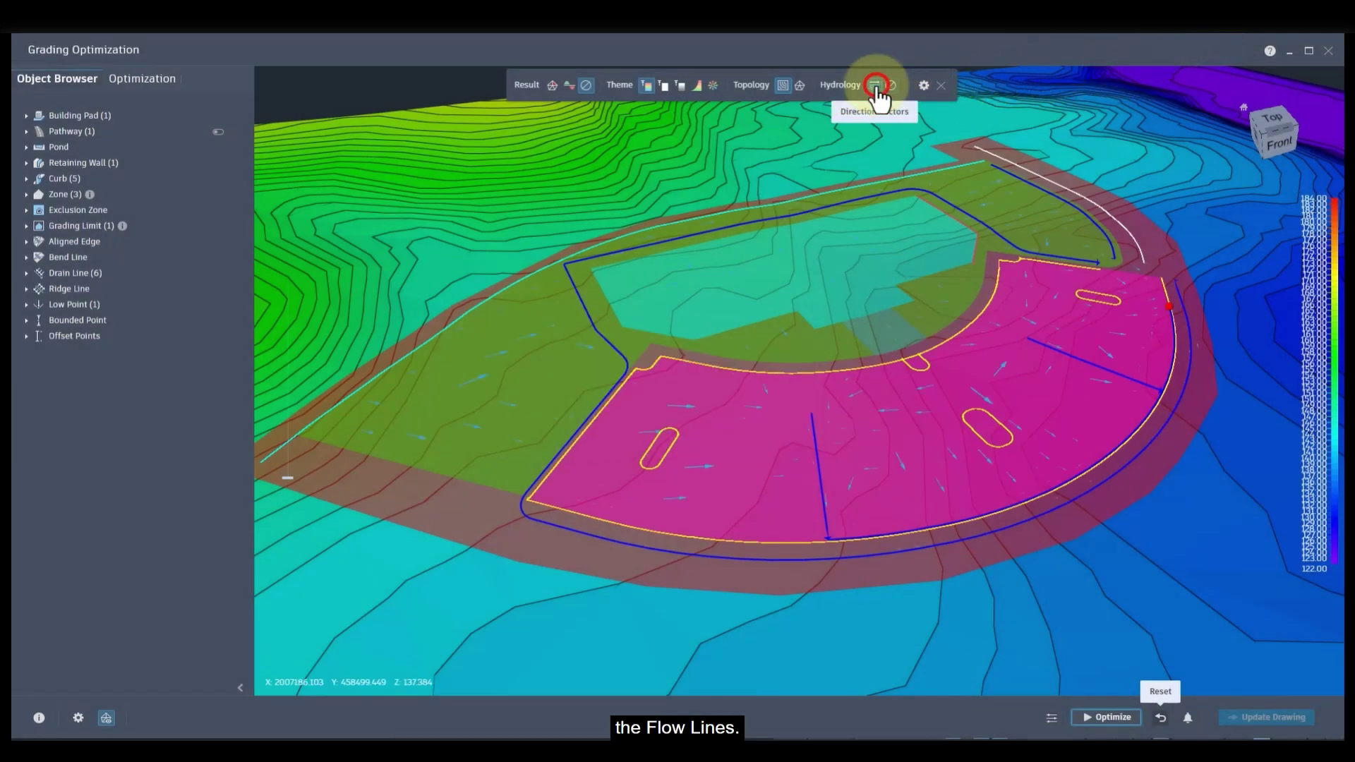
{"action": "scroll", "coordinate": [1046, 359], "scroll_direction": "up", "scroll_amount": 2}
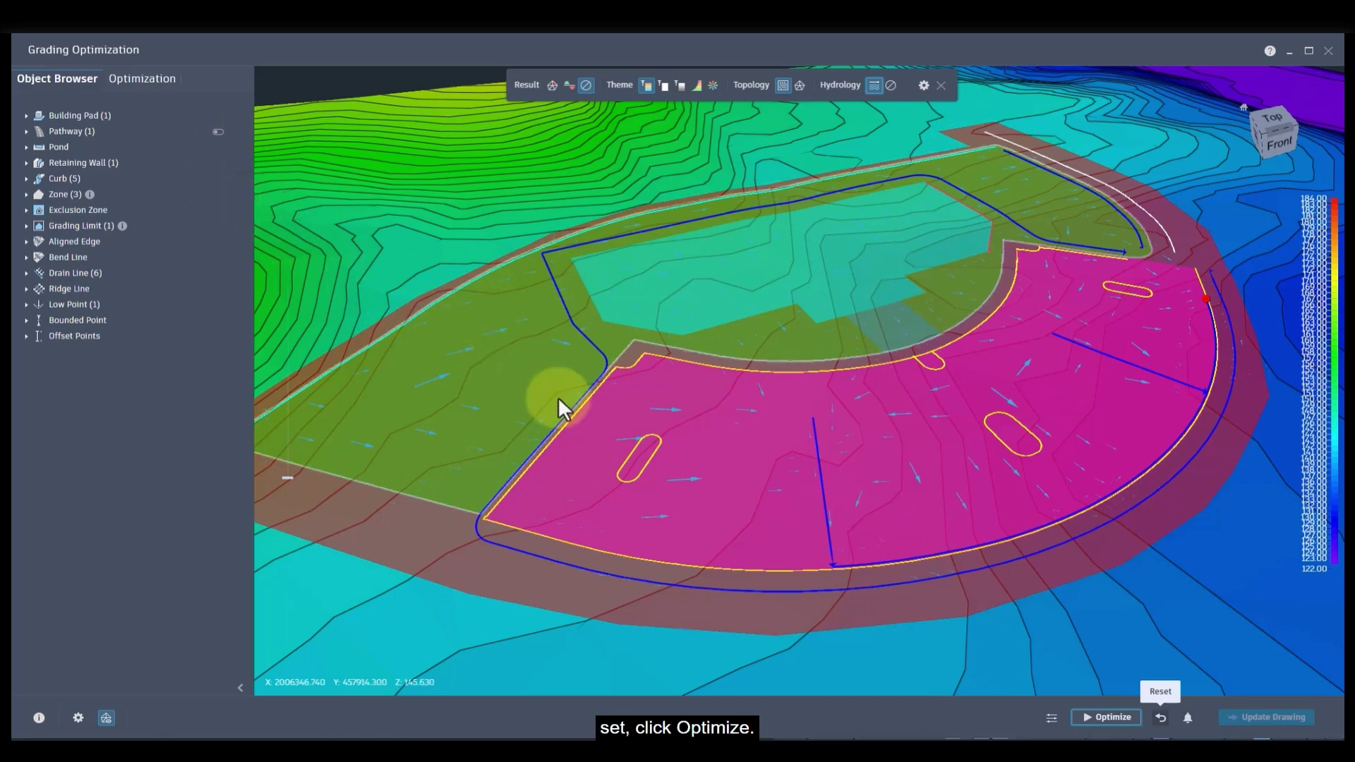
{"action": "left_click", "coordinate": [1111, 717]}
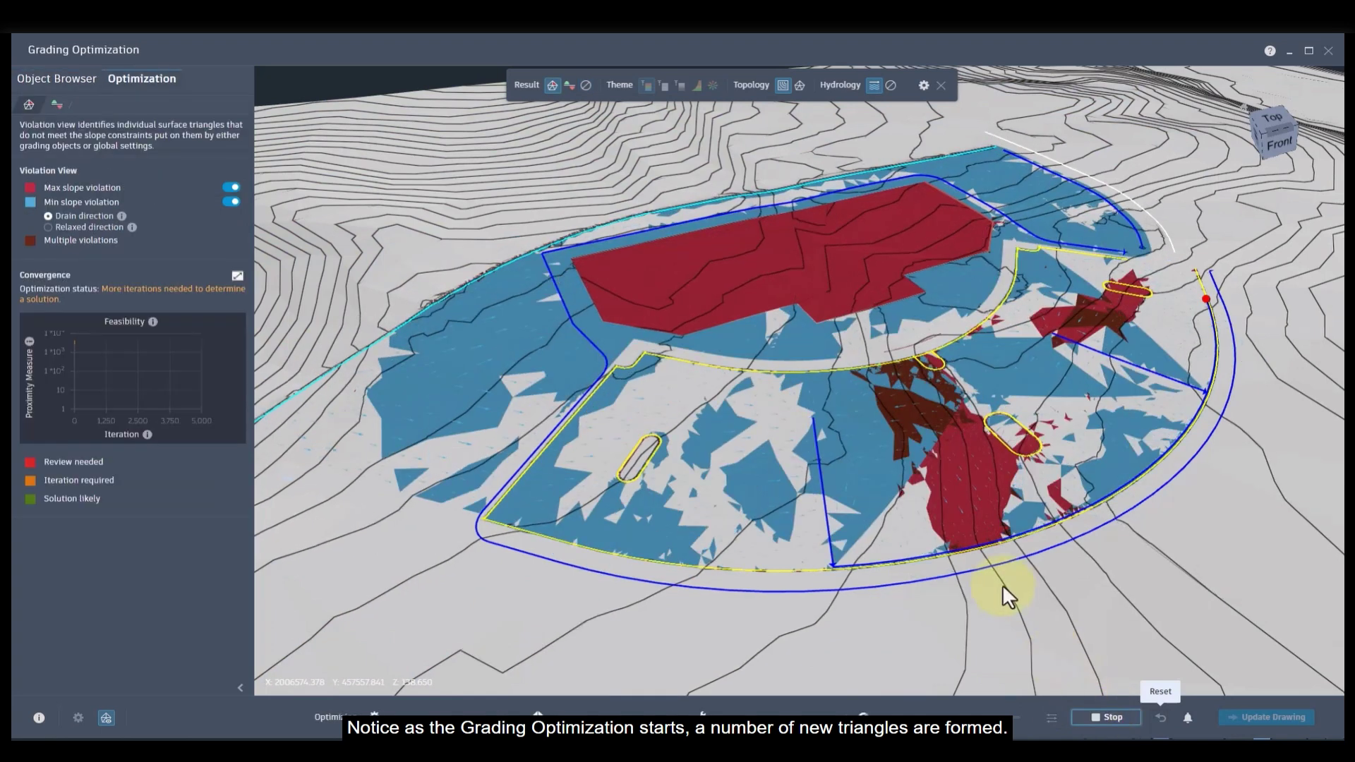
Examine the triangle slopes near the drain lines and building pad in wireframe topology, and switch the result display to None.
{"action": "left_click", "coordinate": [801, 86]}
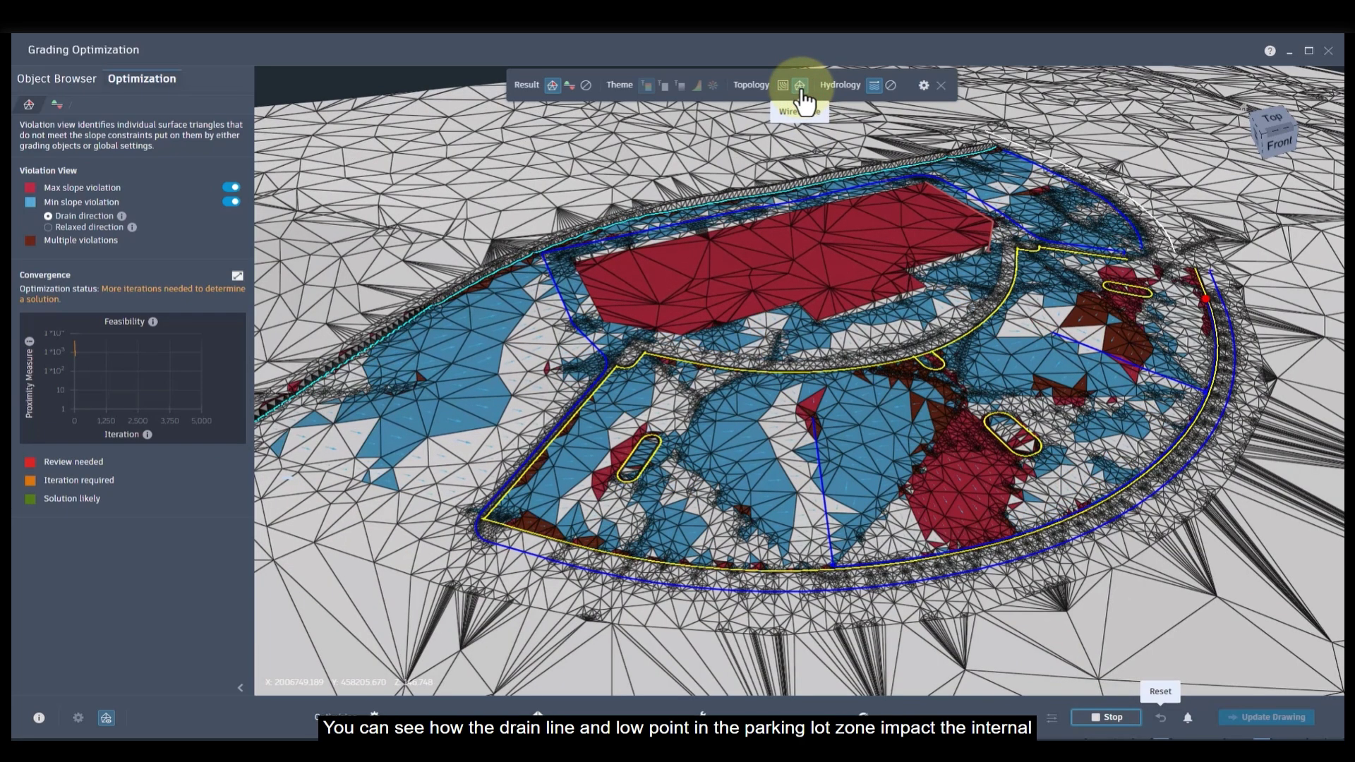
{"action": "scroll", "coordinate": [847, 522], "scroll_direction": "up", "scroll_amount": 5}
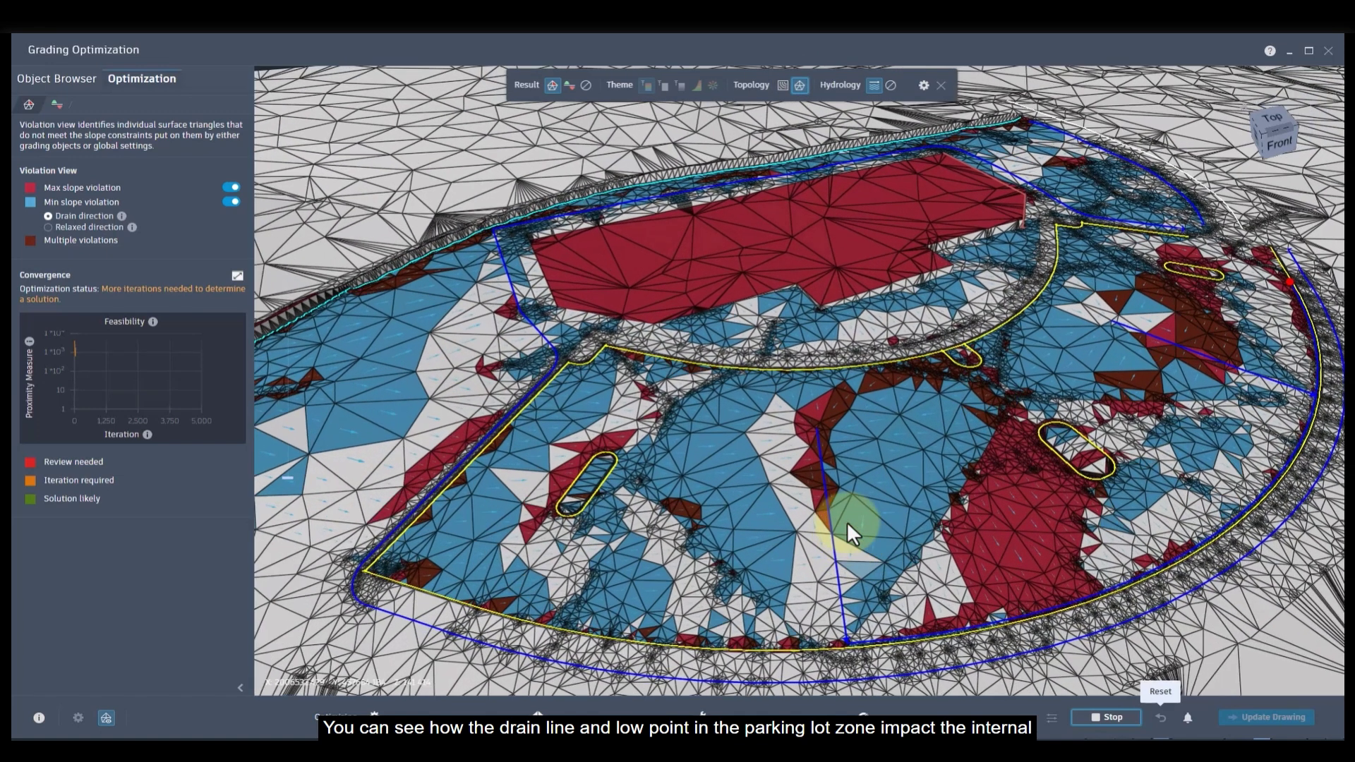
{"action": "mouse_move", "coordinate": [847, 522]}
{"action": "scroll", "coordinate": [847, 522], "scroll_direction": "up", "scroll_amount": 3}
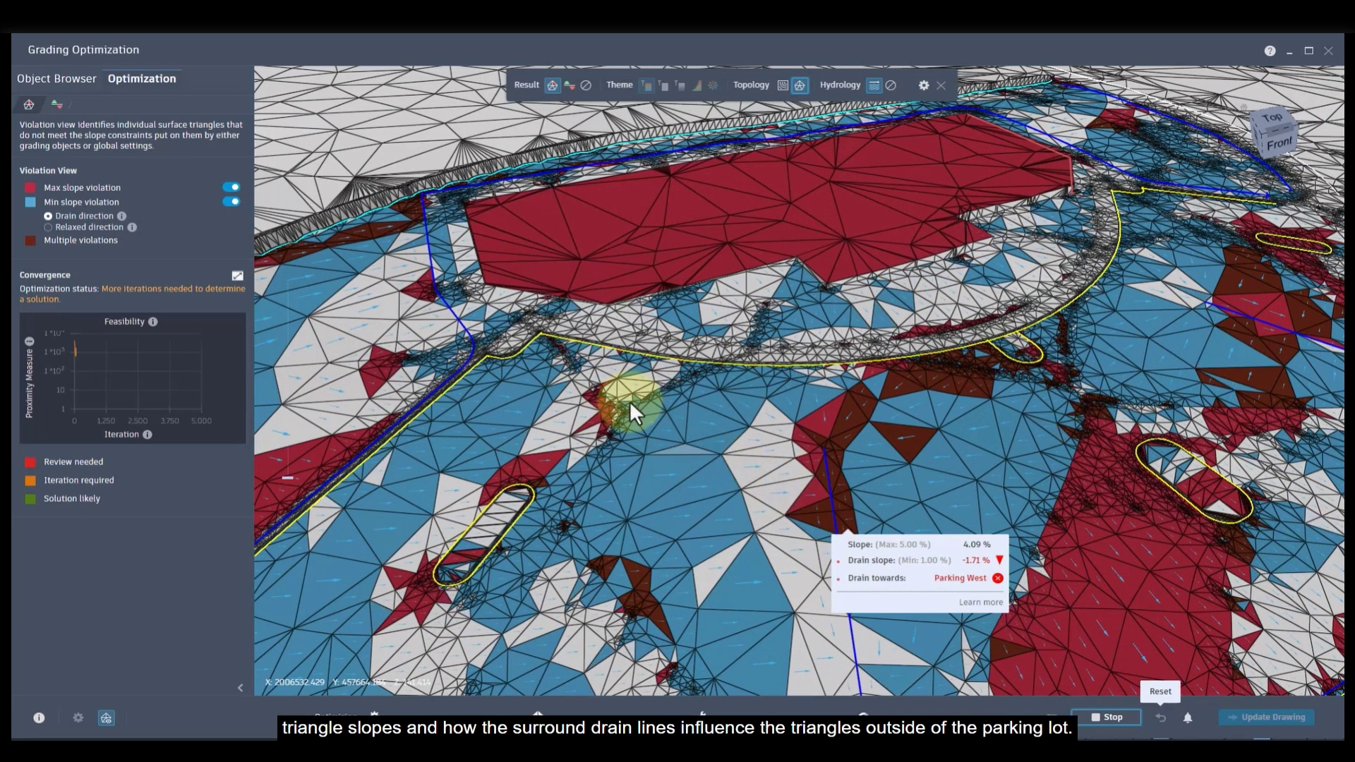
{"action": "left_click_drag", "start_coordinate": [565, 363], "coordinate": [664, 369]}
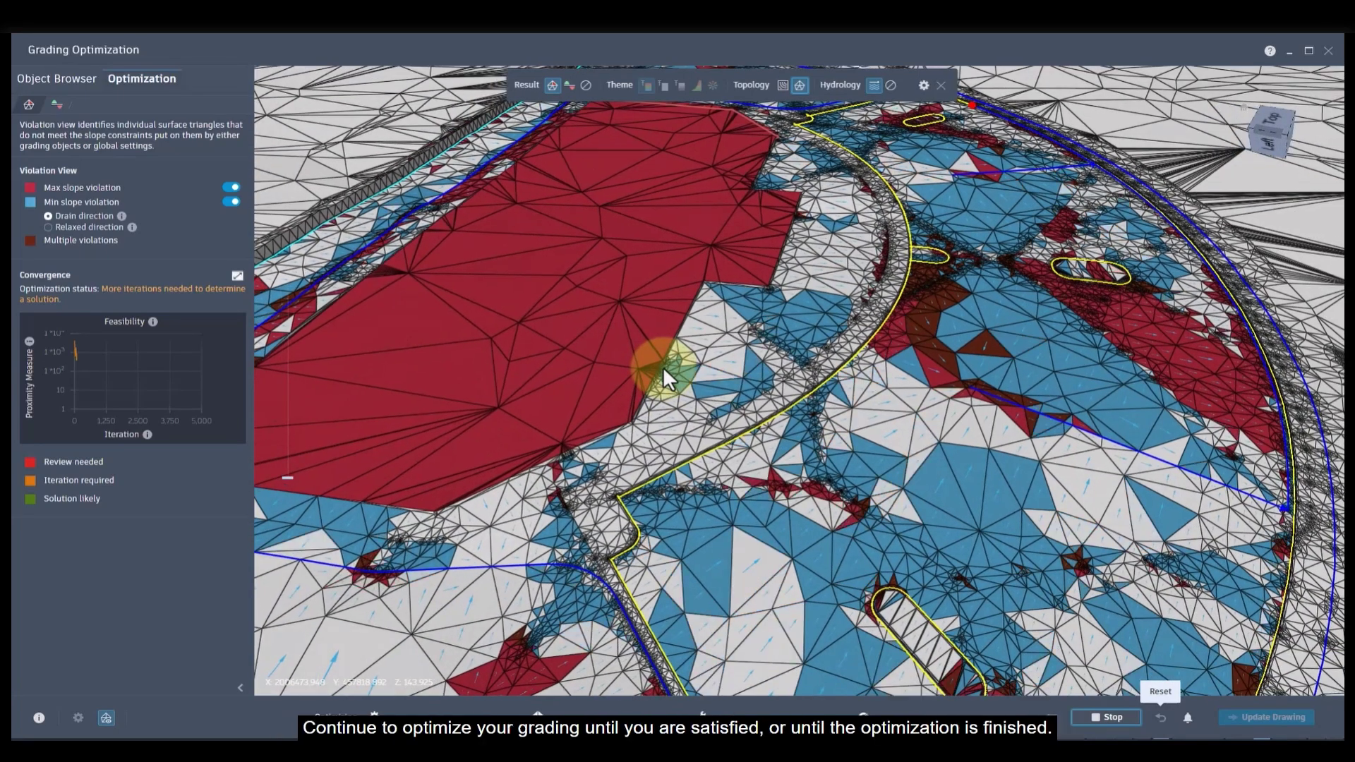
{"action": "mouse_move", "coordinate": [665, 369]}
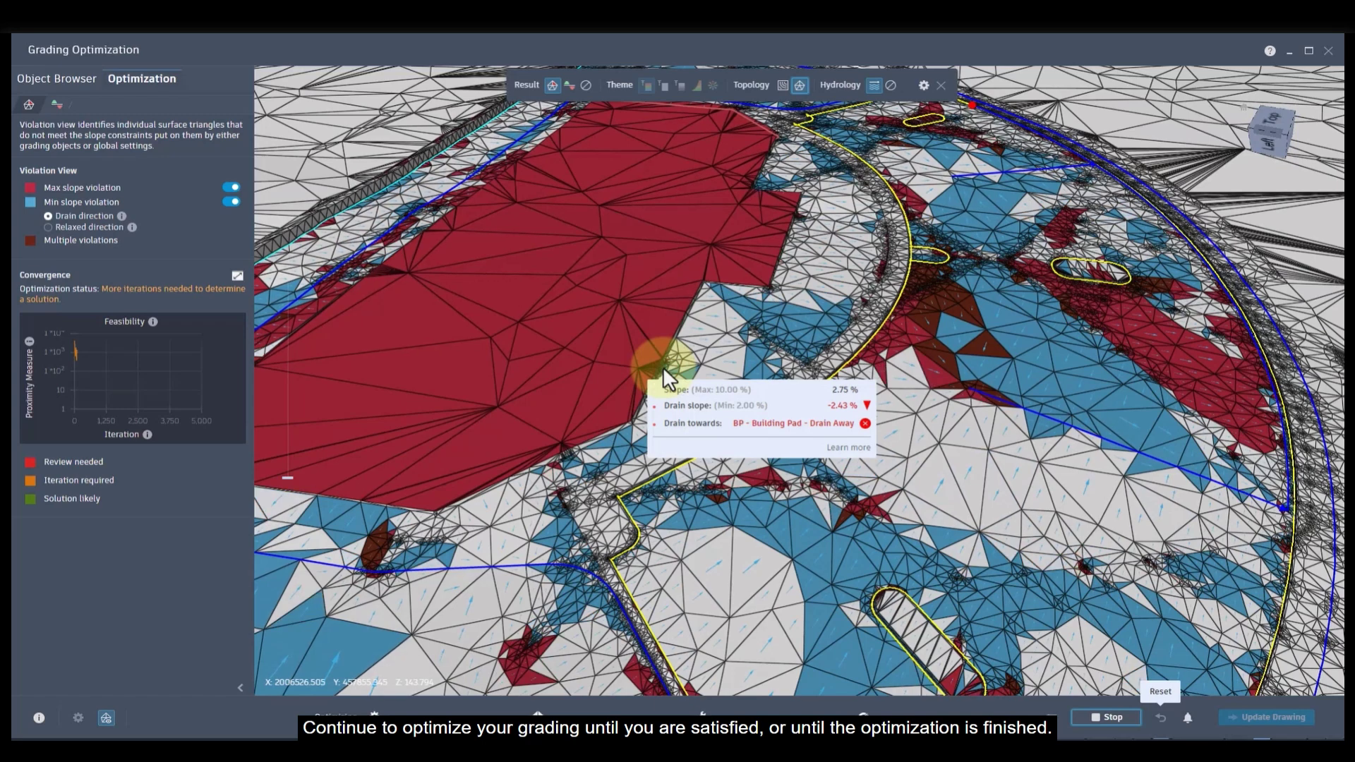
{"action": "left_click", "coordinate": [587, 86]}
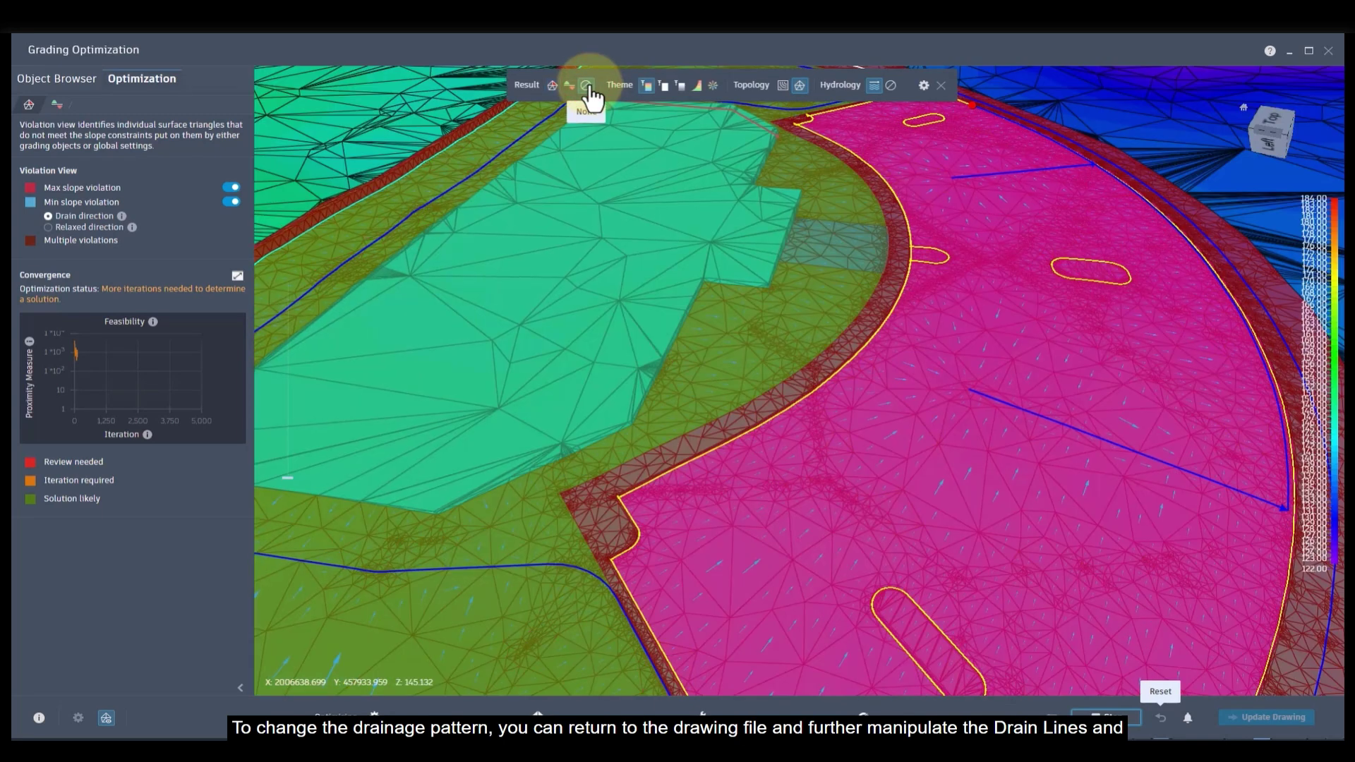